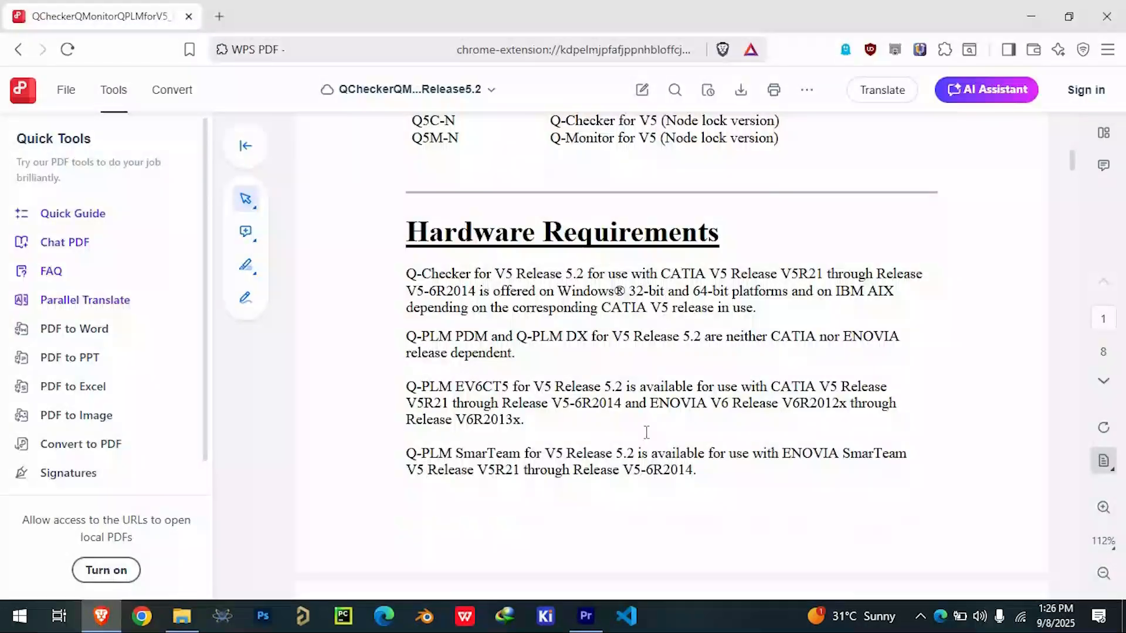
scroll(647, 436, down, 3)
scroll(648, 438, up, 1)
scroll(647, 438, up, 1)
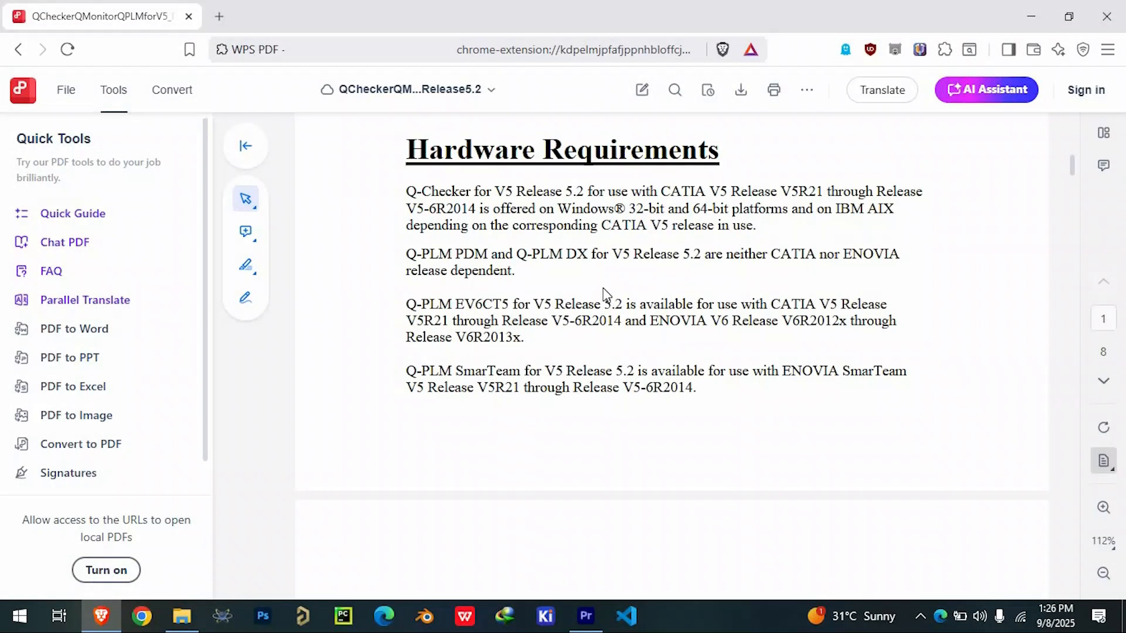
scroll(493, 405, down, 5)
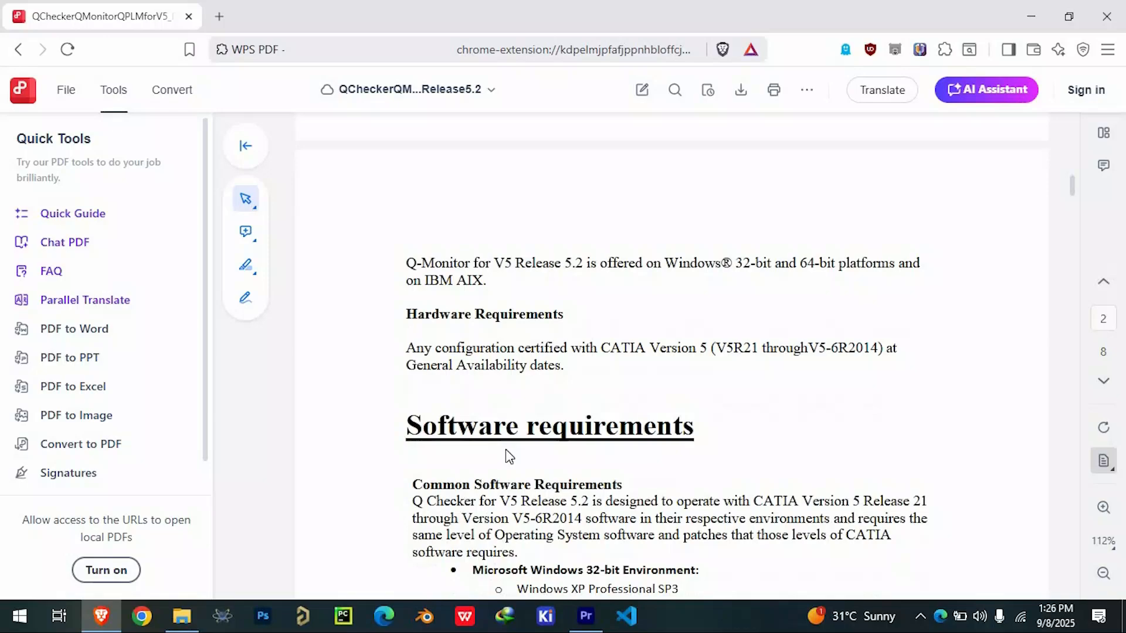
scroll(497, 413, down, 3)
scroll(489, 370, down, 2)
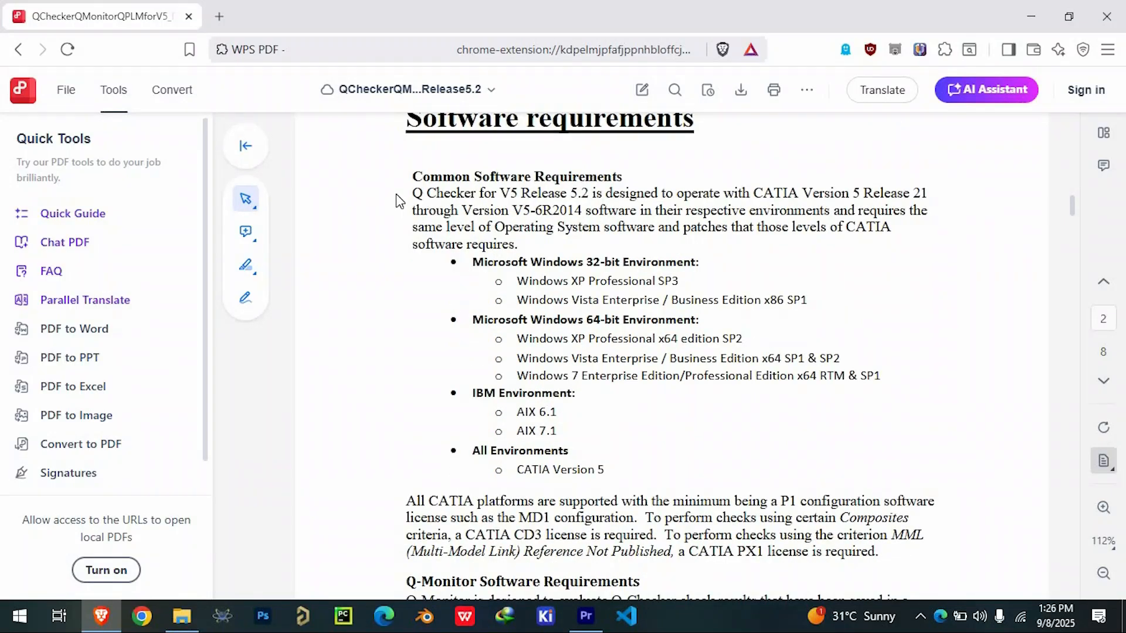
scroll(612, 515, down, 8)
scroll(559, 432, up, 7)
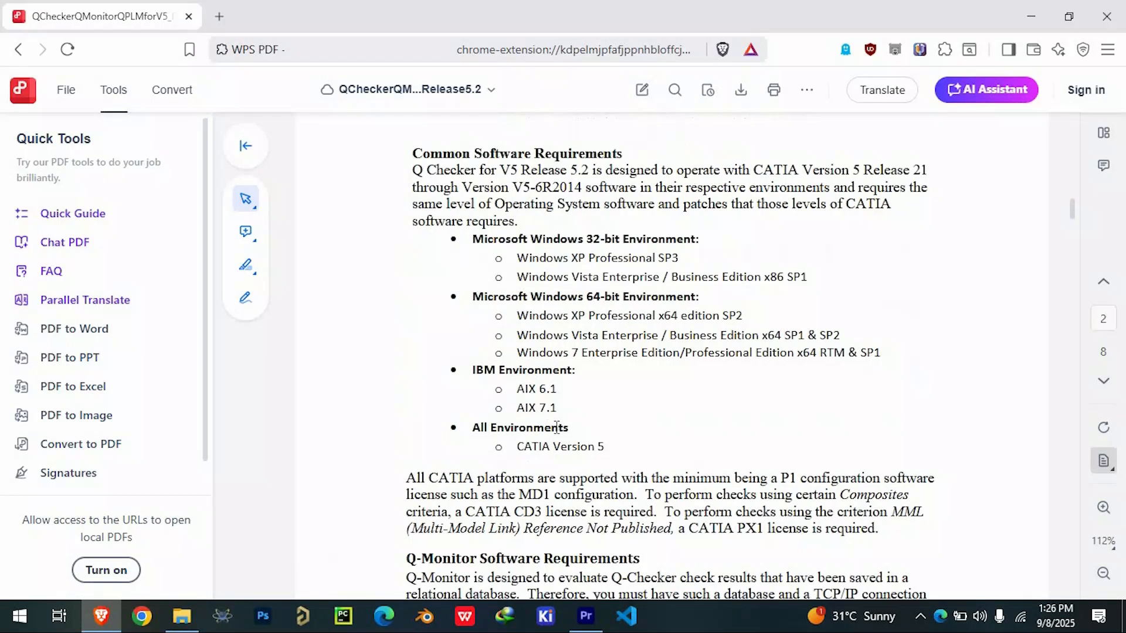
scroll(552, 409, up, 5)
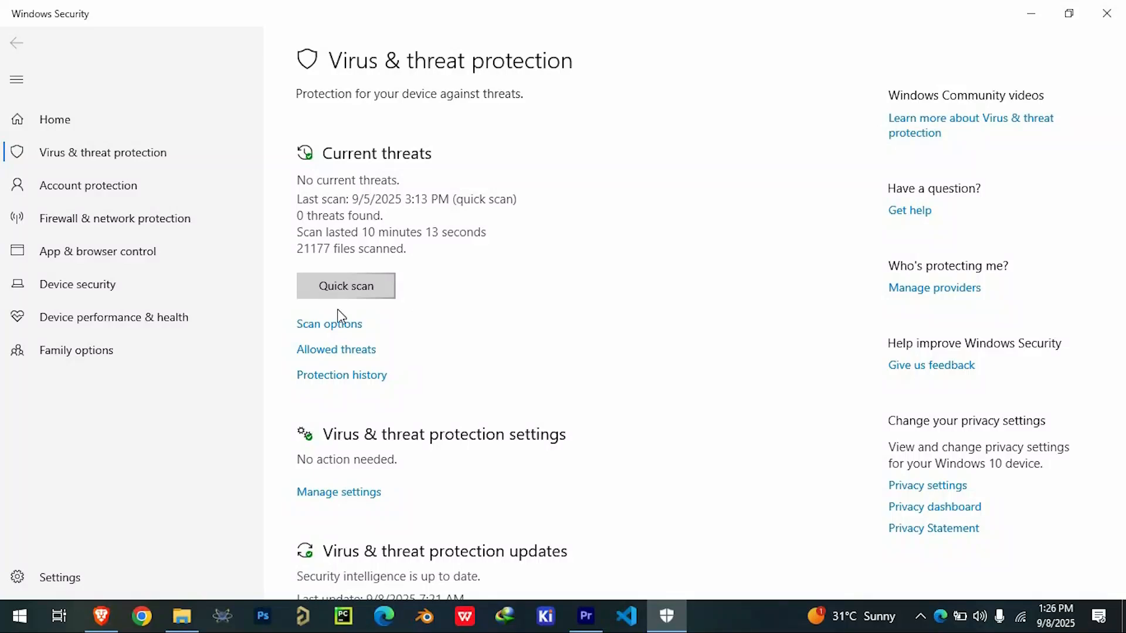
scroll(334, 540, down, 3)
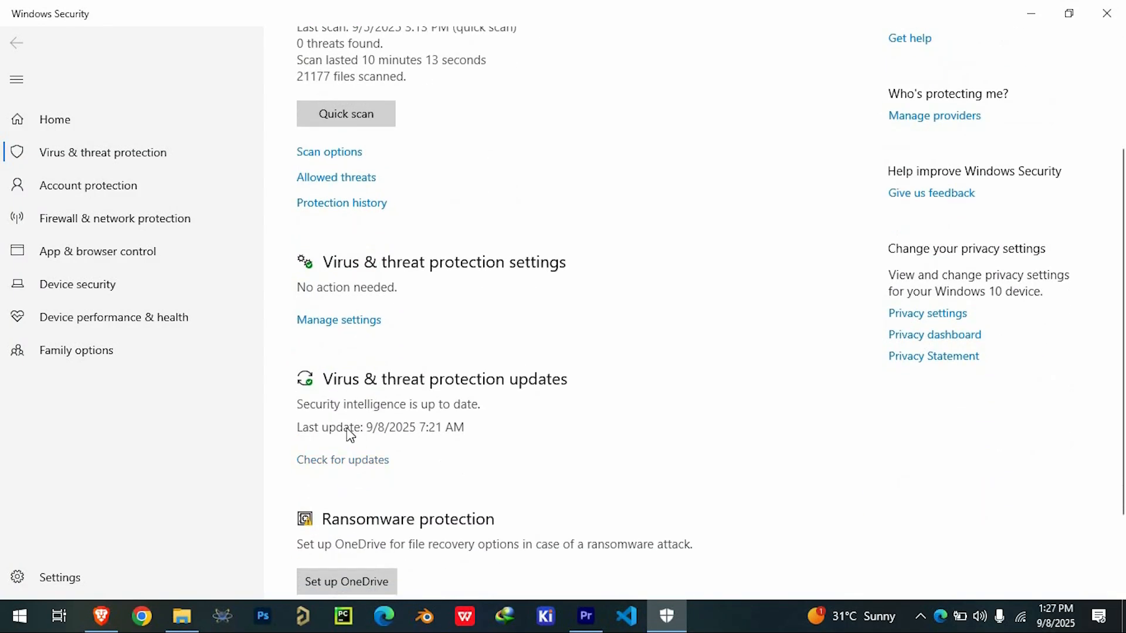
scroll(325, 377, up, 3)
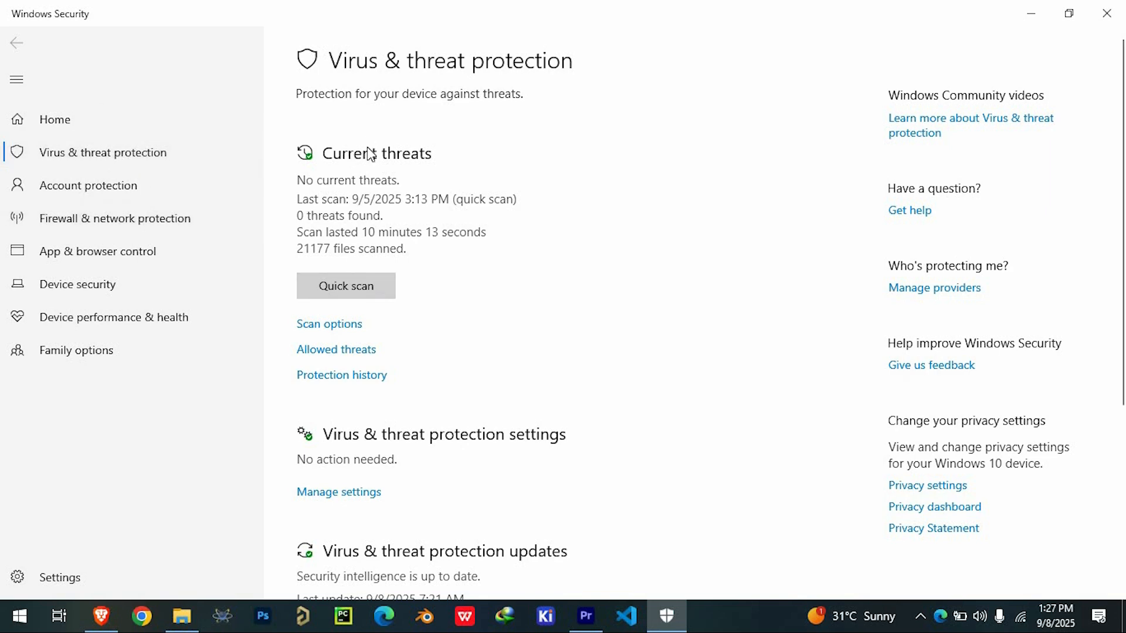
Step: Hide the Windows Security window to show the desktop
key(super+d)
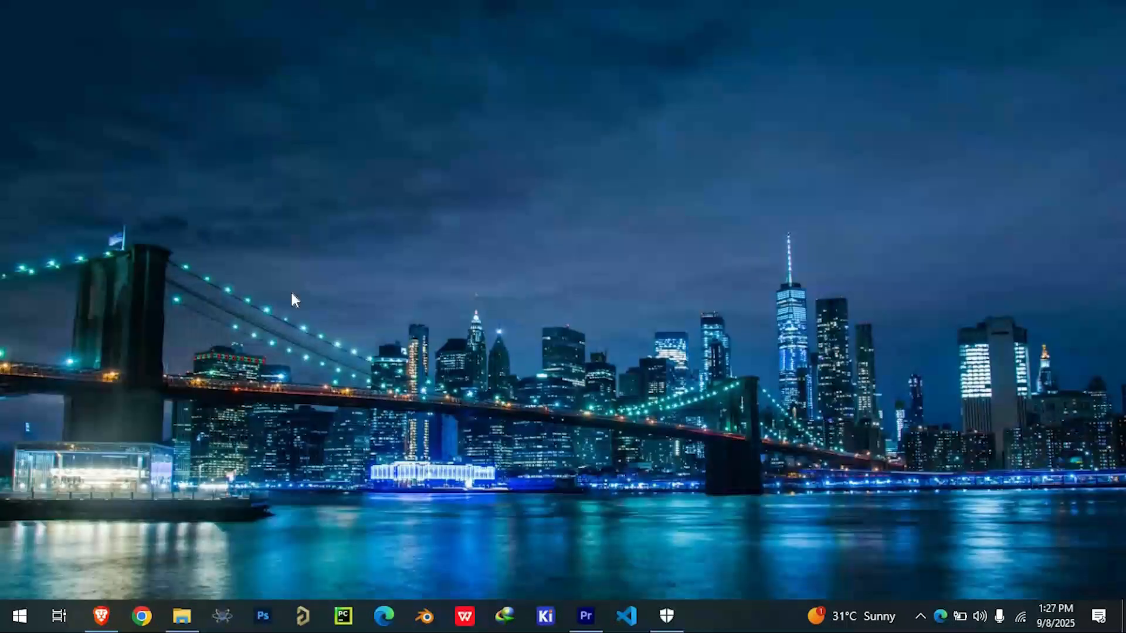
Step: Extract the Catia V5 R21 archive on drive G: into its own 'Catia V5 R21' folder
mouse_move(181, 616)
click(195, 616)
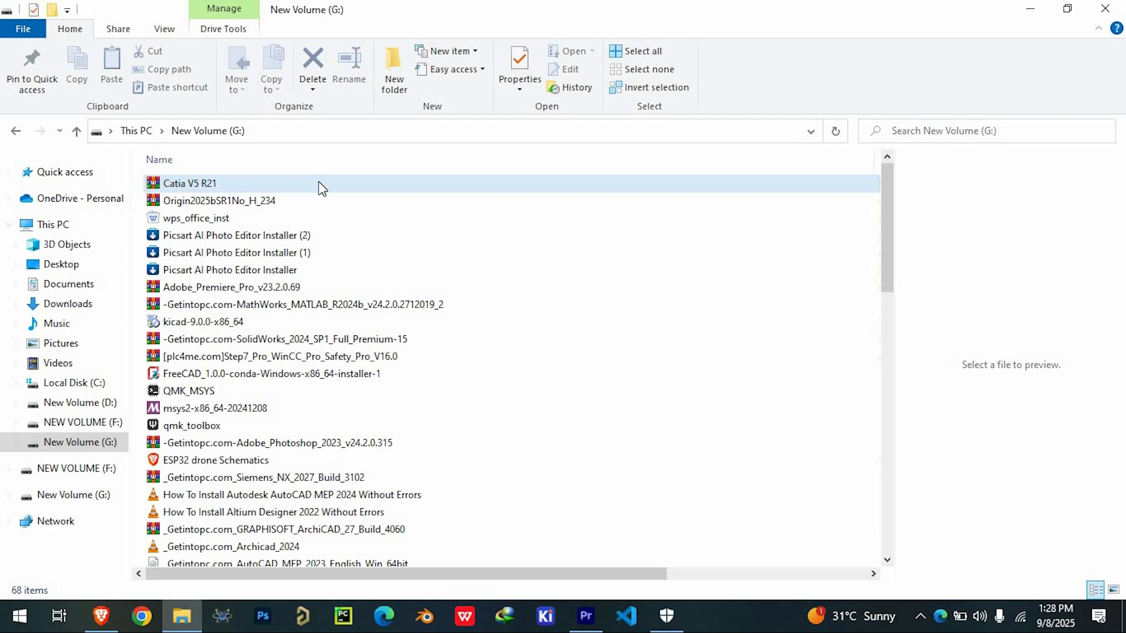
right_click(255, 185)
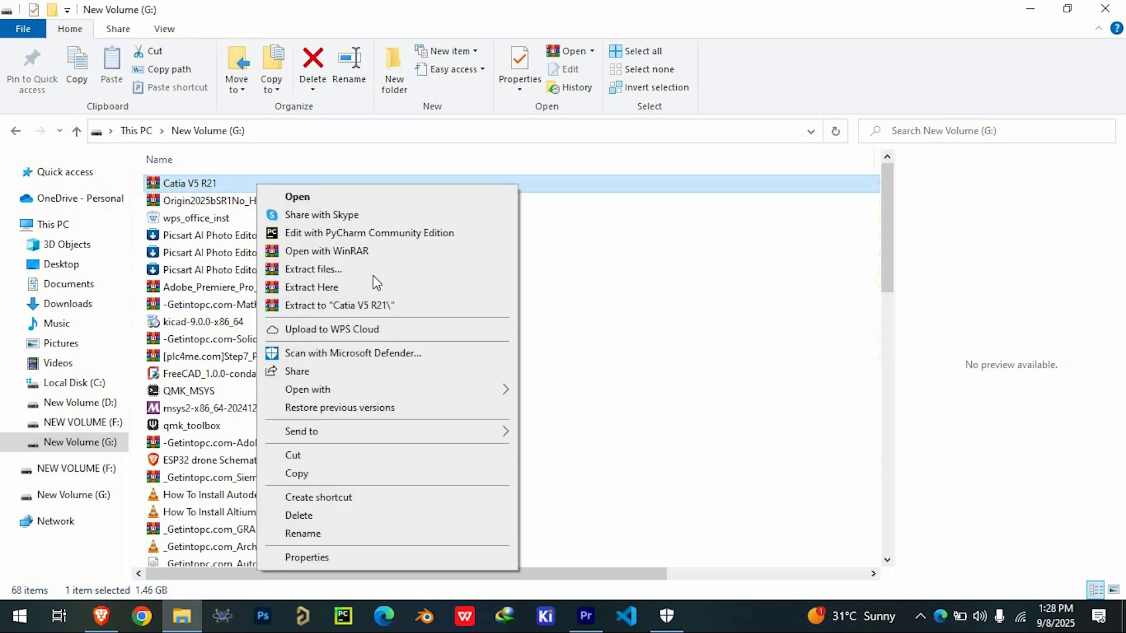
click(385, 308)
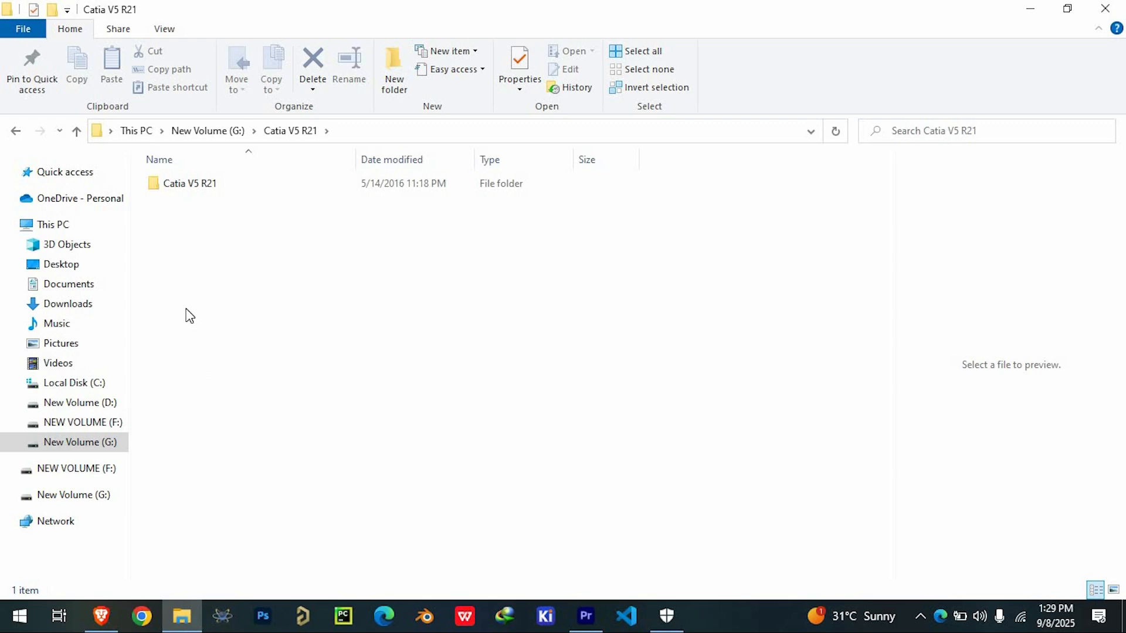
Step: Launch the setup application from the inner Catia V5 R21 folder with administrator rights
double_click(213, 181)
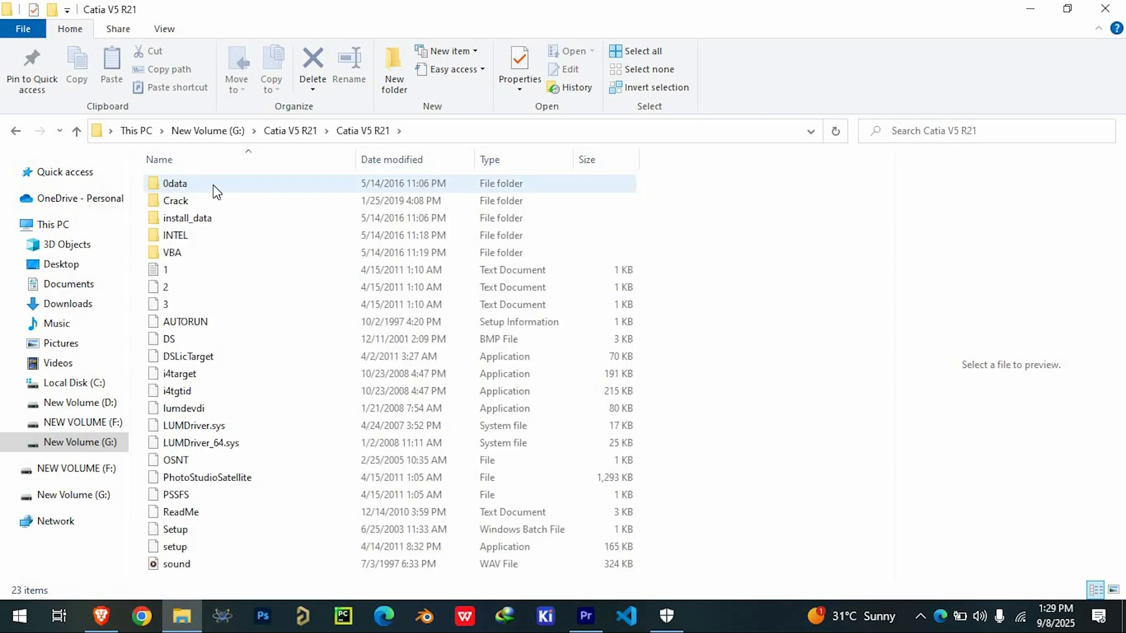
right_click(166, 547)
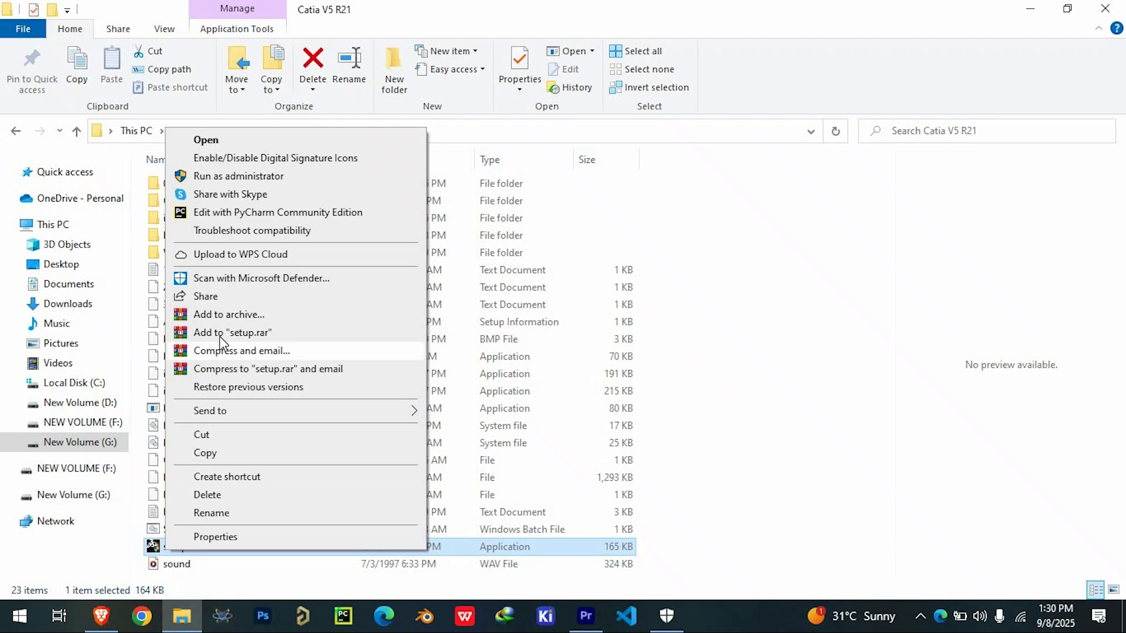
click(237, 180)
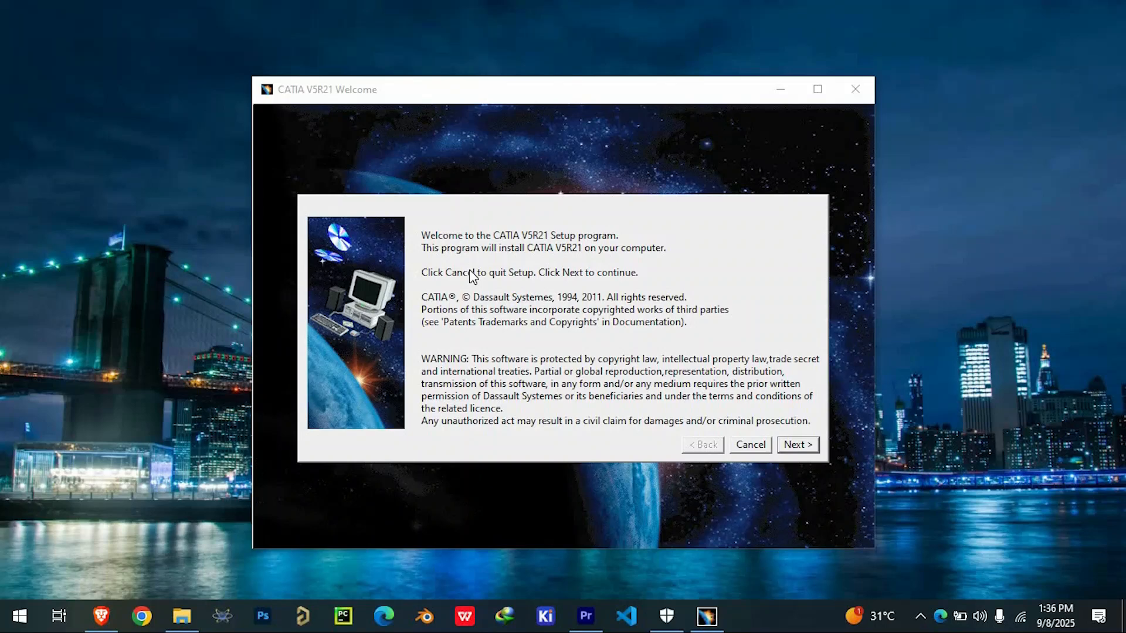
Step: Accept the default folder C:\Program Files (x86)\Dassault Systemes\B21 and Orbix ports, then start installing
click(803, 444)
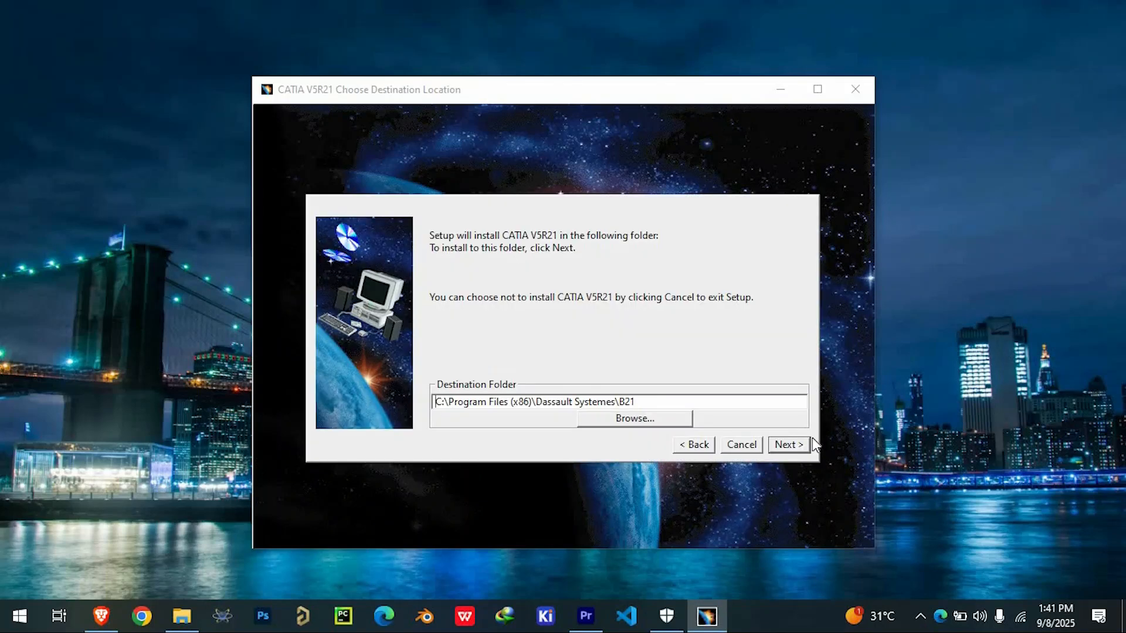
click(803, 446)
click(785, 446)
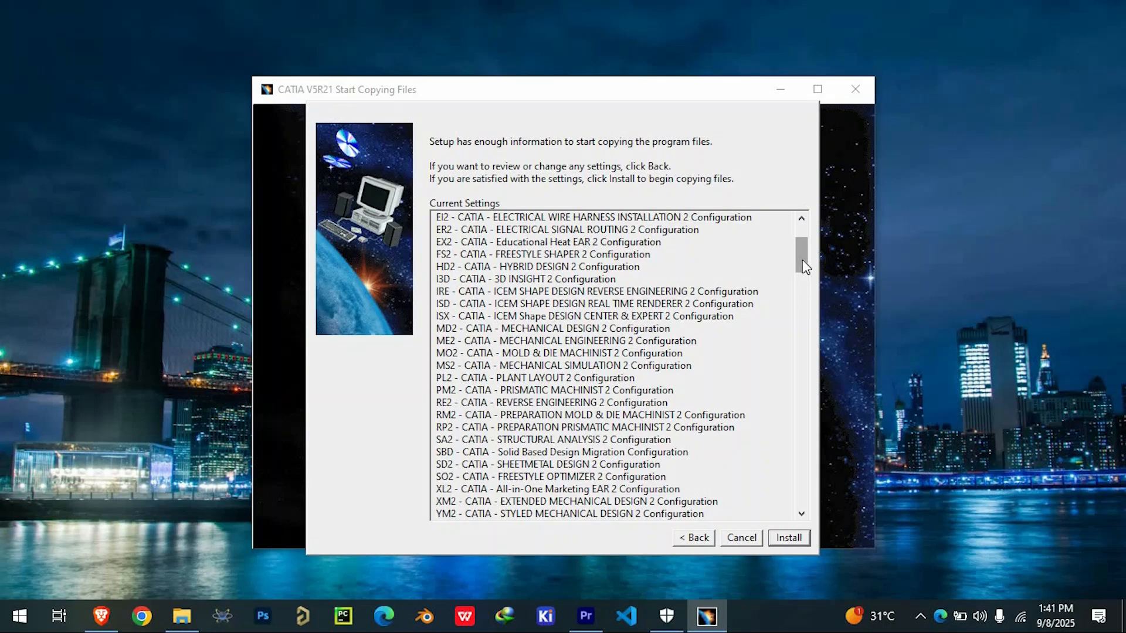
drag(802, 259, 793, 490)
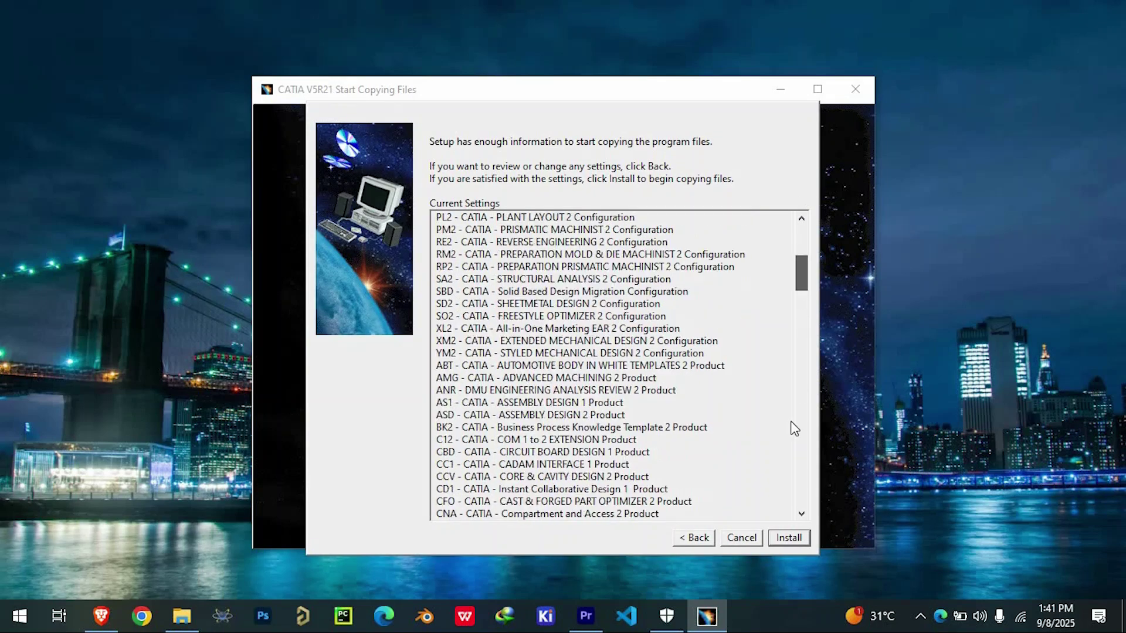
click(789, 538)
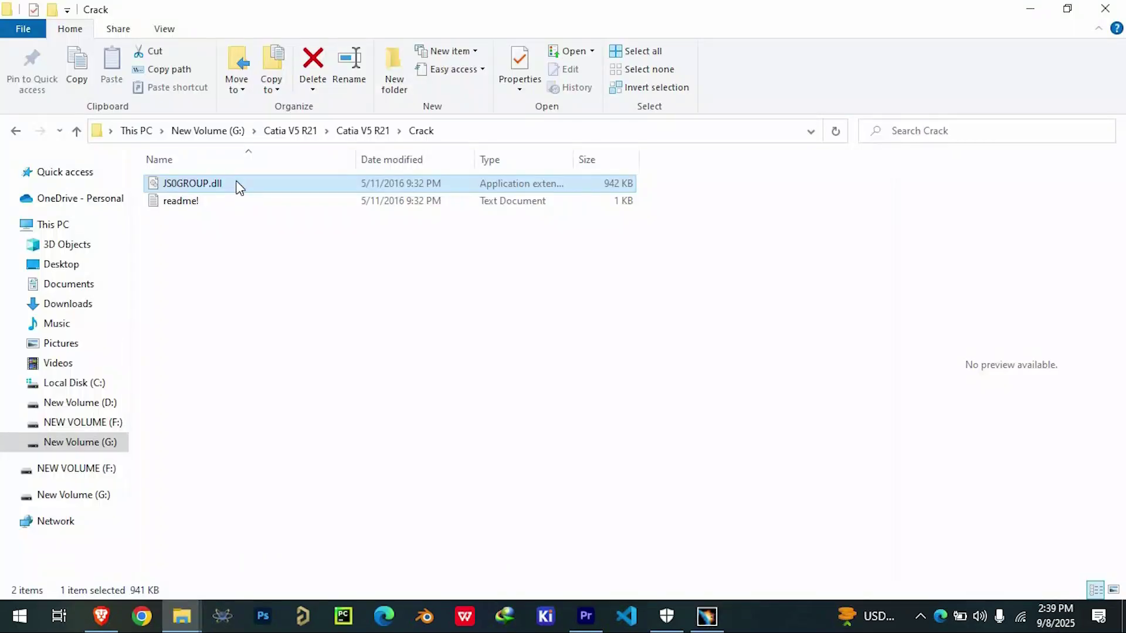
Step: Copy JS0GROUP.dll from Crack into B21\intel_a\code\bin, granting administrator permission
right_click(237, 184)
click(276, 452)
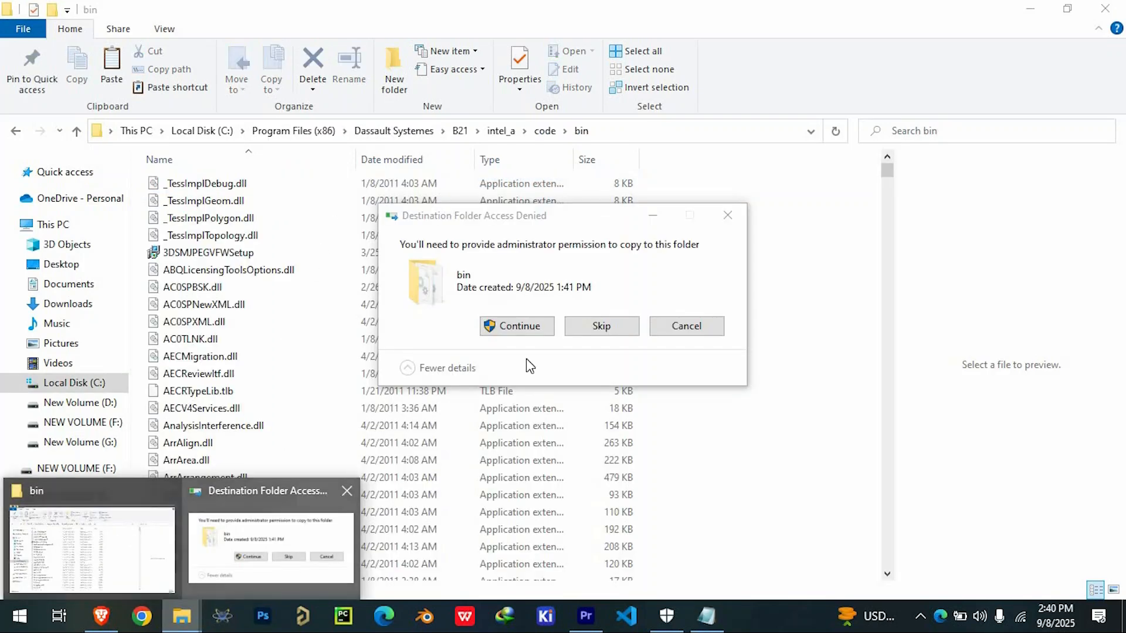
click(523, 324)
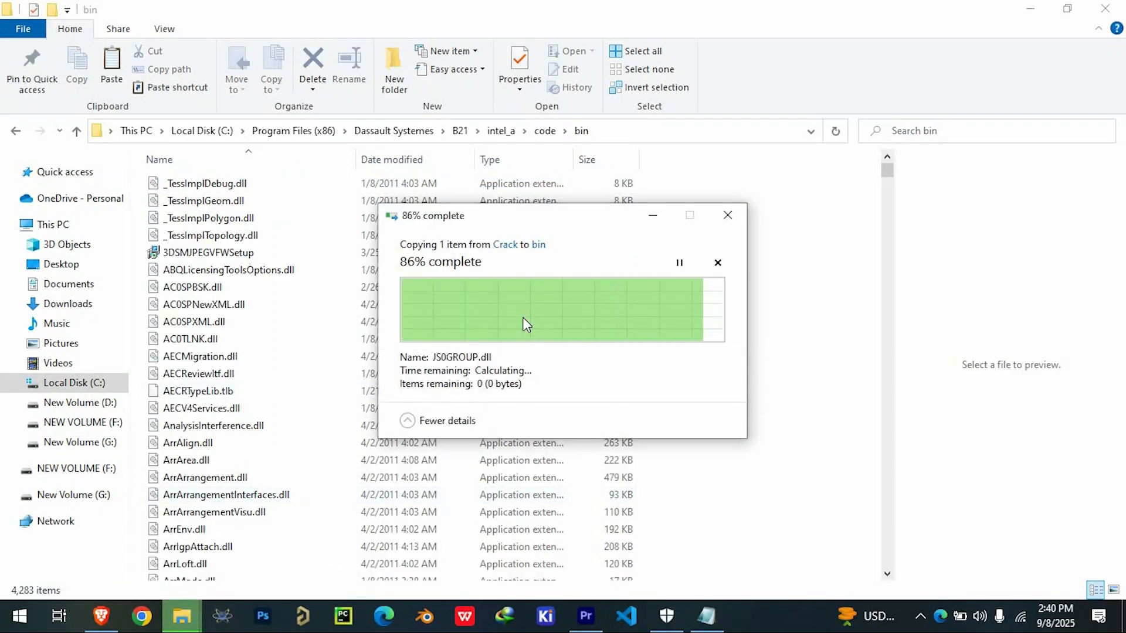
Step: Show the desktop and bring up the Start menu app list to find the CATIA folder
click(1046, 11)
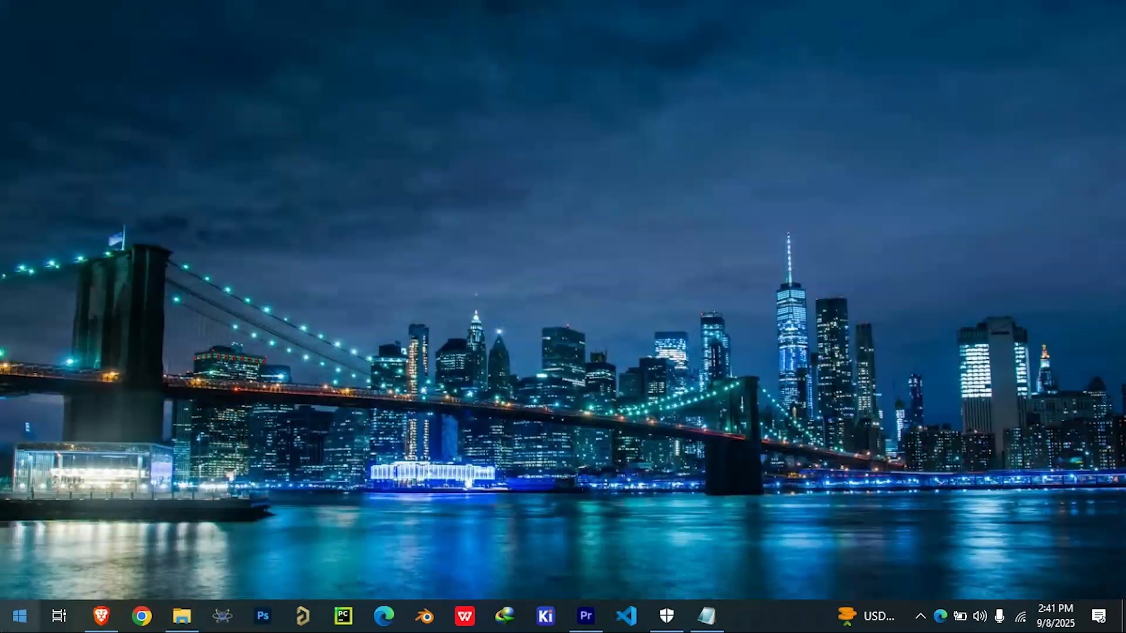
click(20, 616)
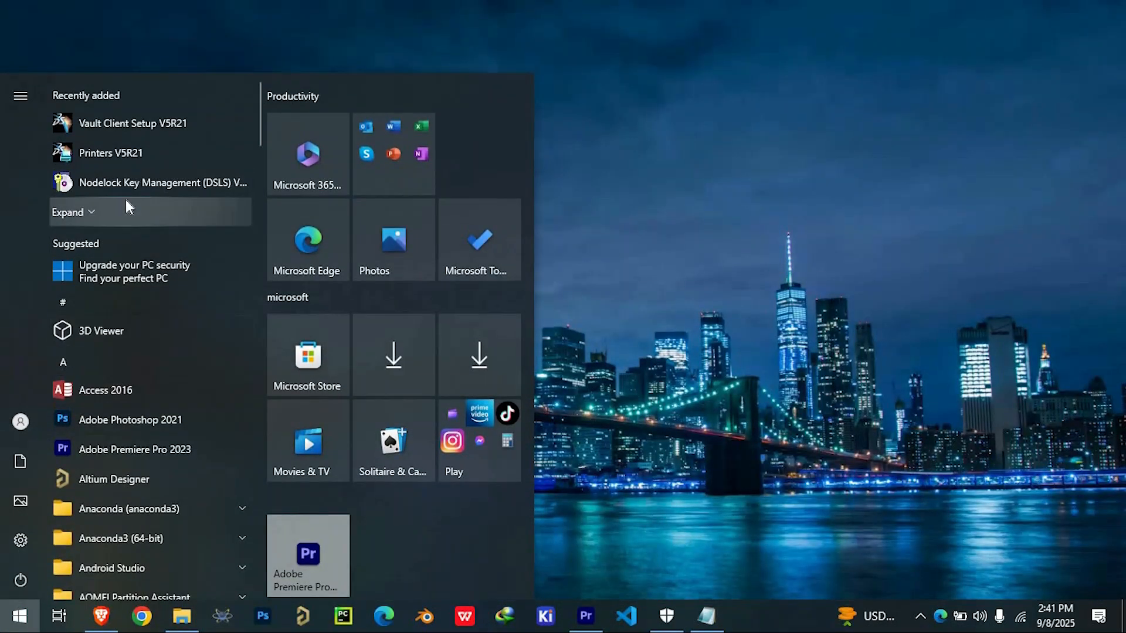
scroll(177, 368, down, 4)
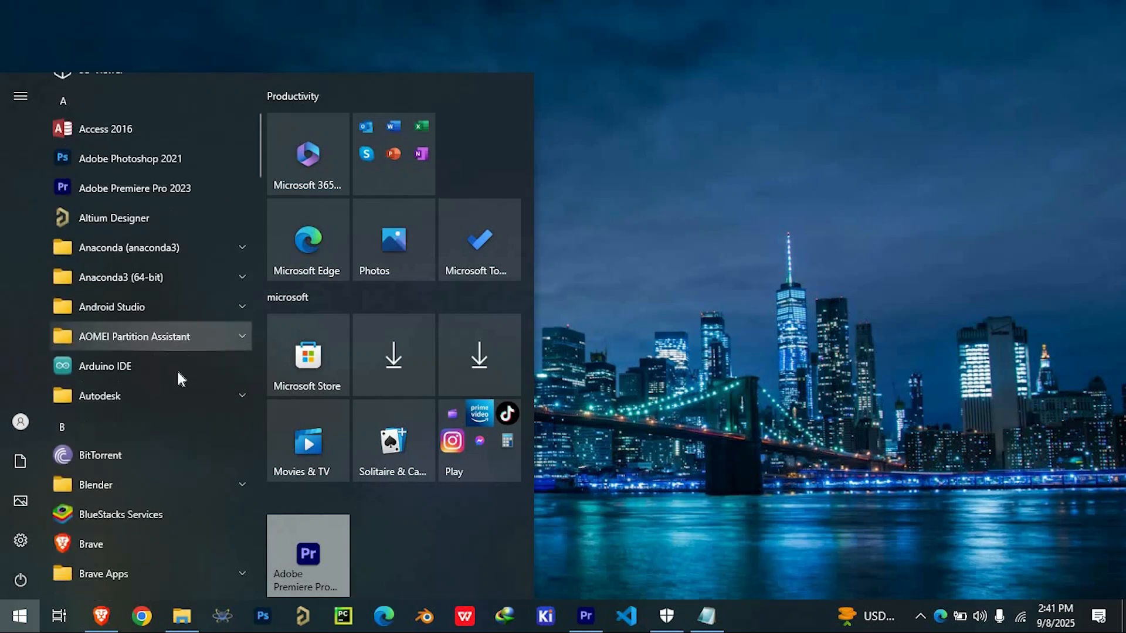
scroll(177, 368, down, 2)
scroll(176, 369, down, 1)
scroll(176, 379, down, 1)
scroll(172, 370, down, 2)
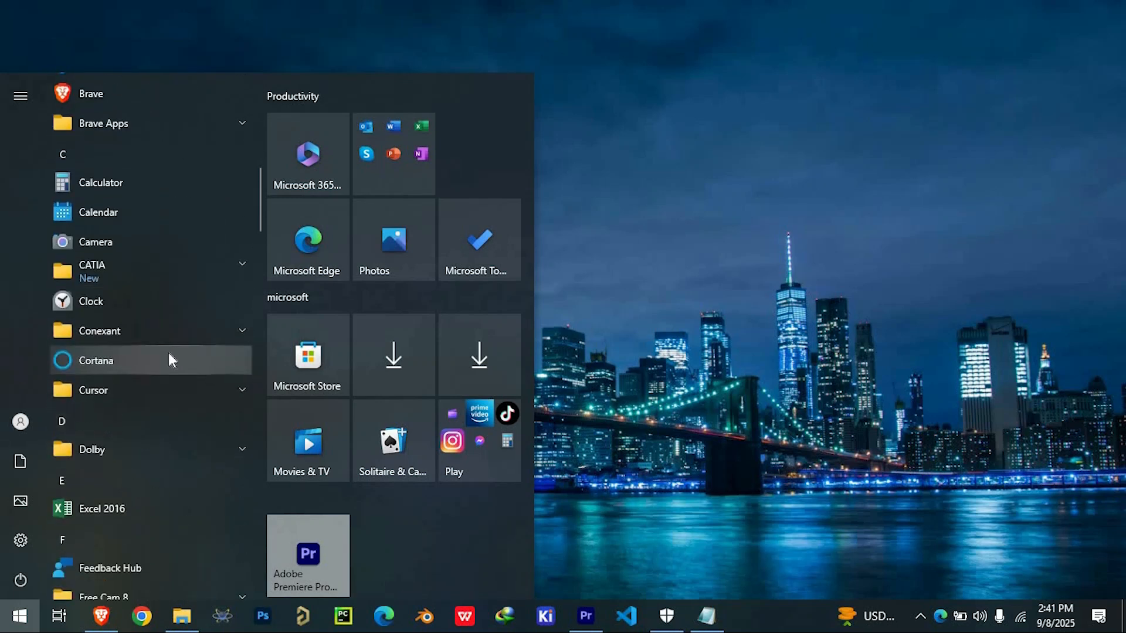
scroll(151, 410, down, 3)
scroll(152, 399, down, 1)
scroll(153, 400, down, 2)
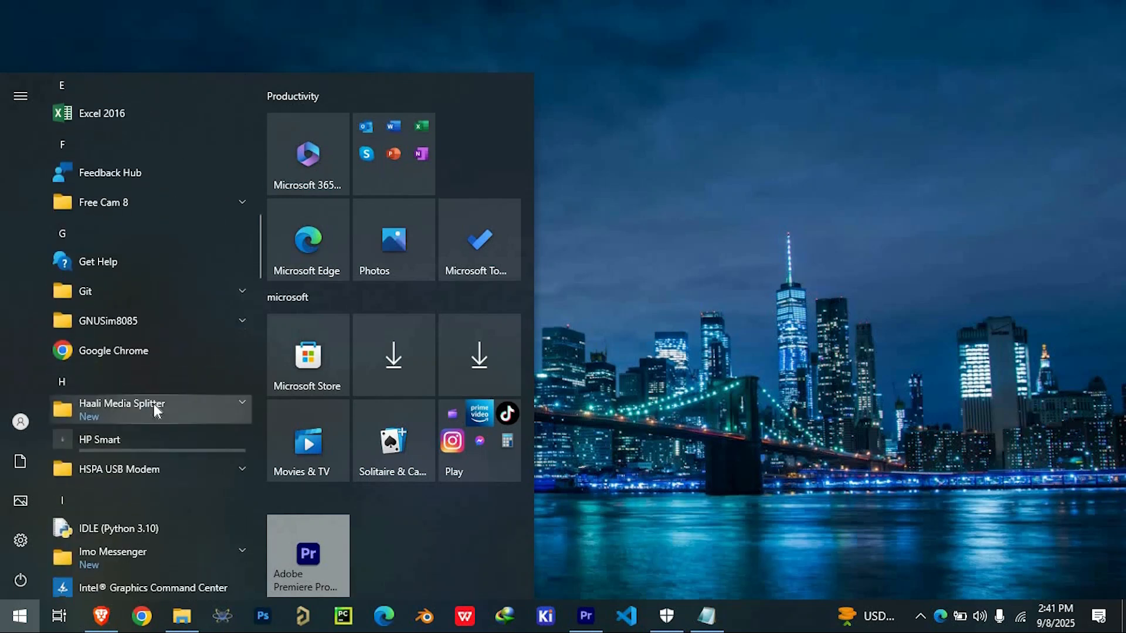
scroll(153, 404, down, 2)
scroll(152, 402, up, 2)
scroll(154, 404, down, 2)
scroll(181, 403, up, 1)
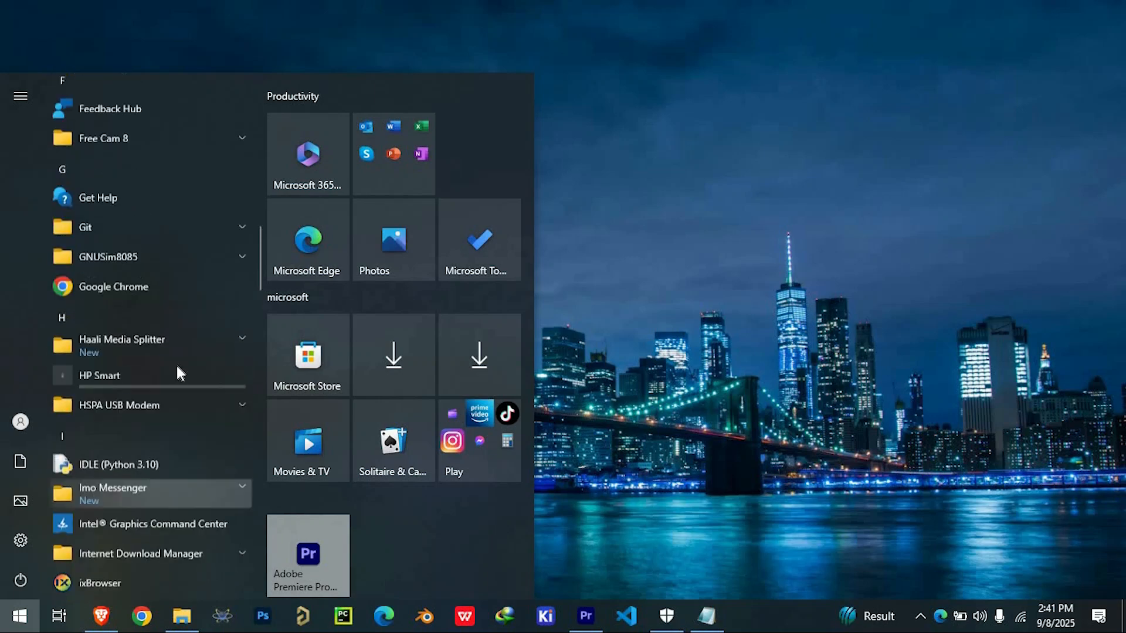
scroll(177, 366, up, 4)
scroll(139, 309, up, 1)
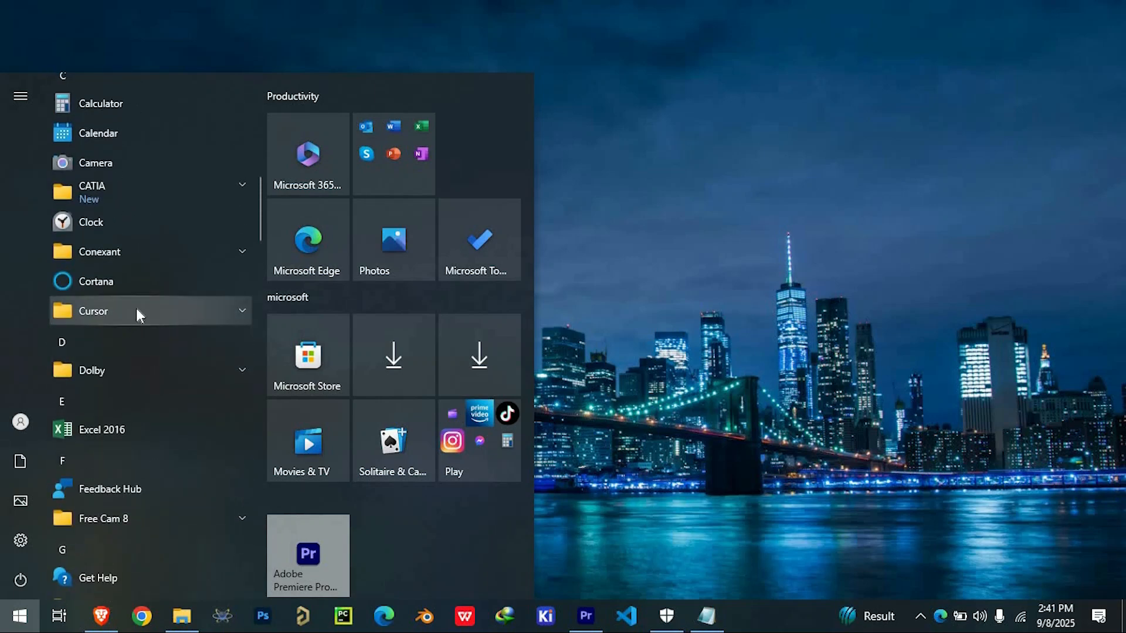
scroll(150, 352, up, 2)
scroll(177, 424, down, 2)
scroll(180, 440, down, 3)
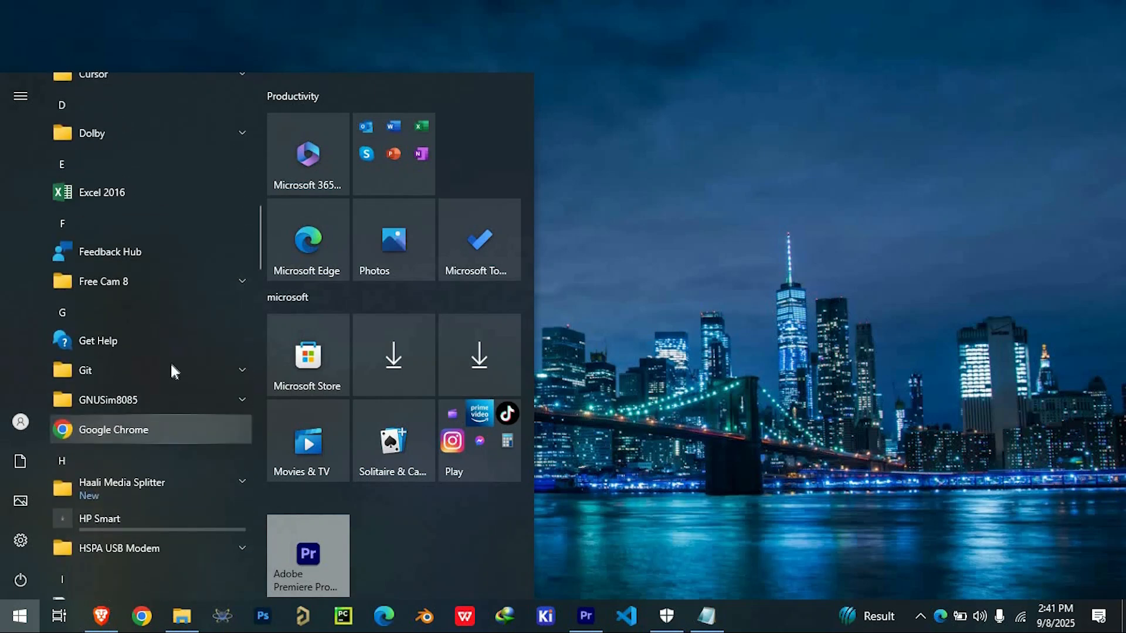
scroll(198, 317, down, 2)
scroll(202, 334, down, 2)
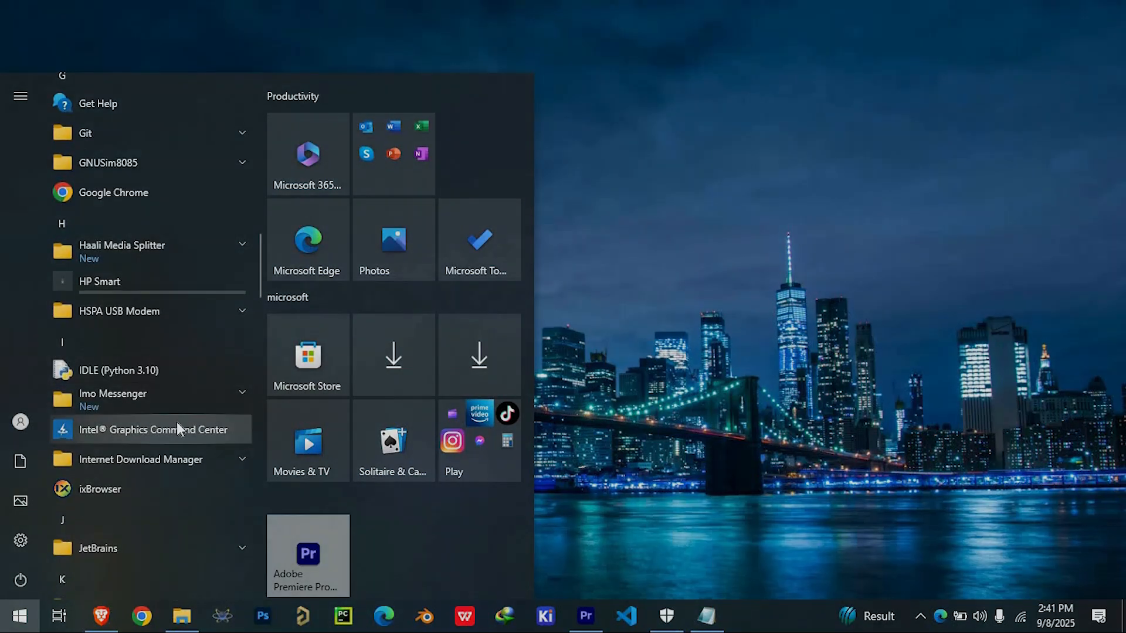